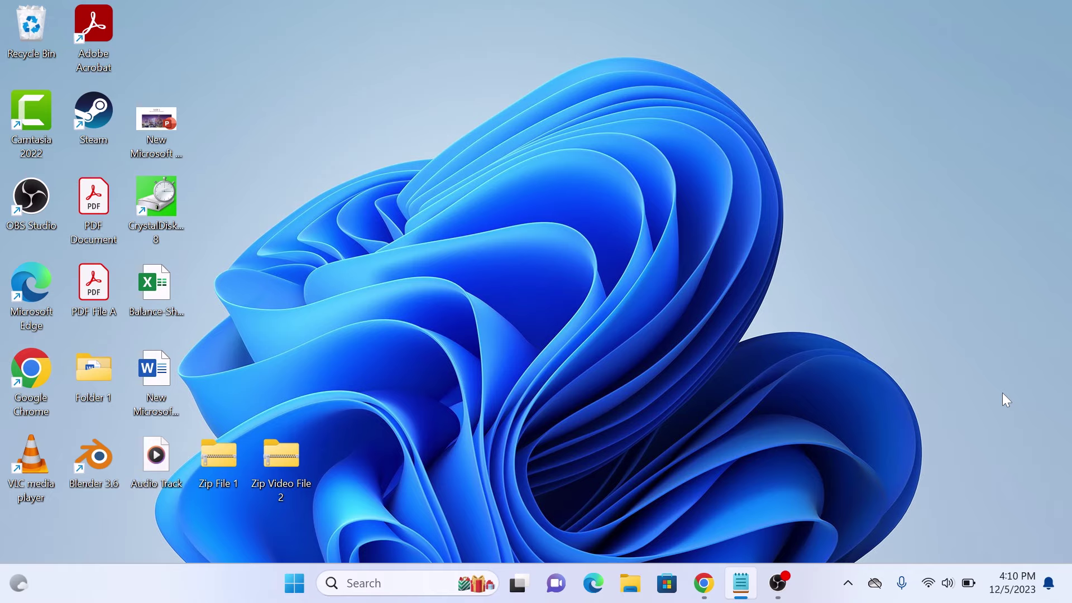
Bring up the Gmail inbox and start a blank new email draft.
{"action": "left_click", "coordinate": [704, 583]}
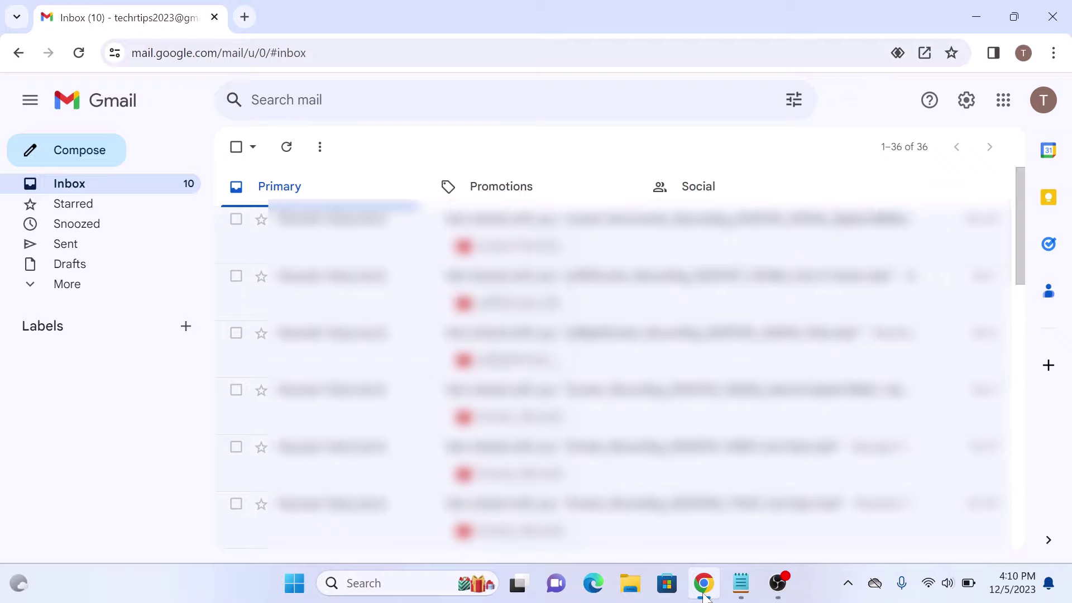
{"action": "left_click", "coordinate": [60, 160]}
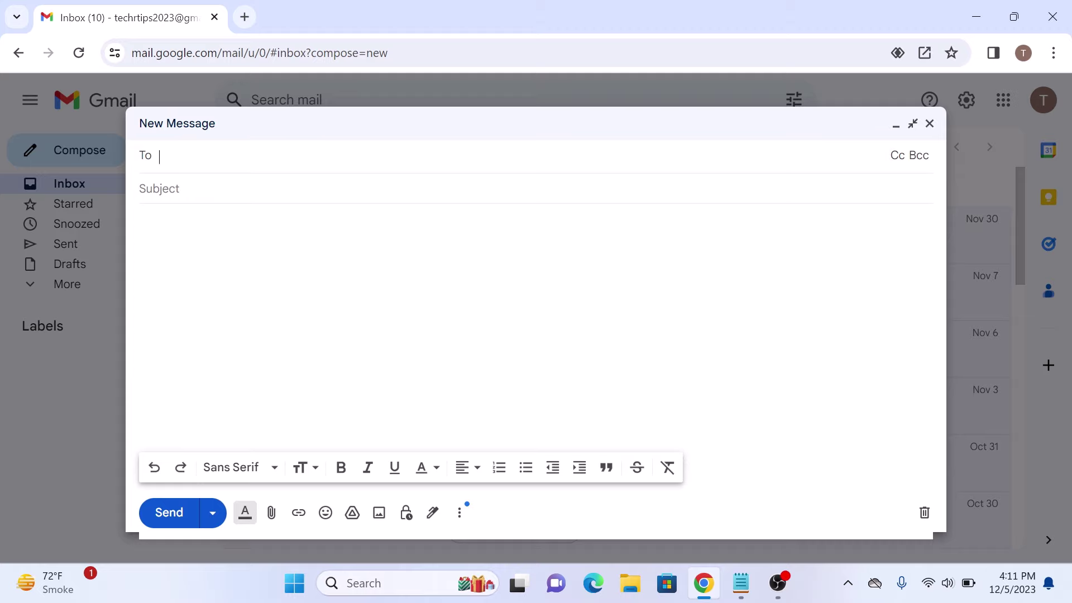
{"action": "left_click", "coordinate": [271, 512]}
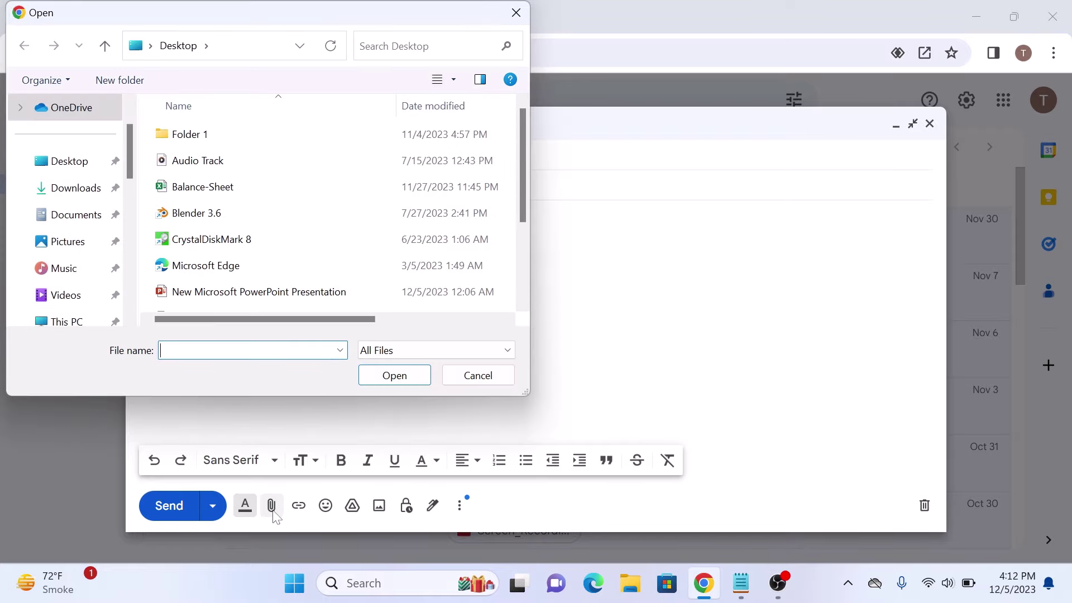
{"action": "scroll", "coordinate": [251, 251], "scroll_direction": "down", "scroll_amount": 3}
{"action": "left_click", "coordinate": [191, 275]}
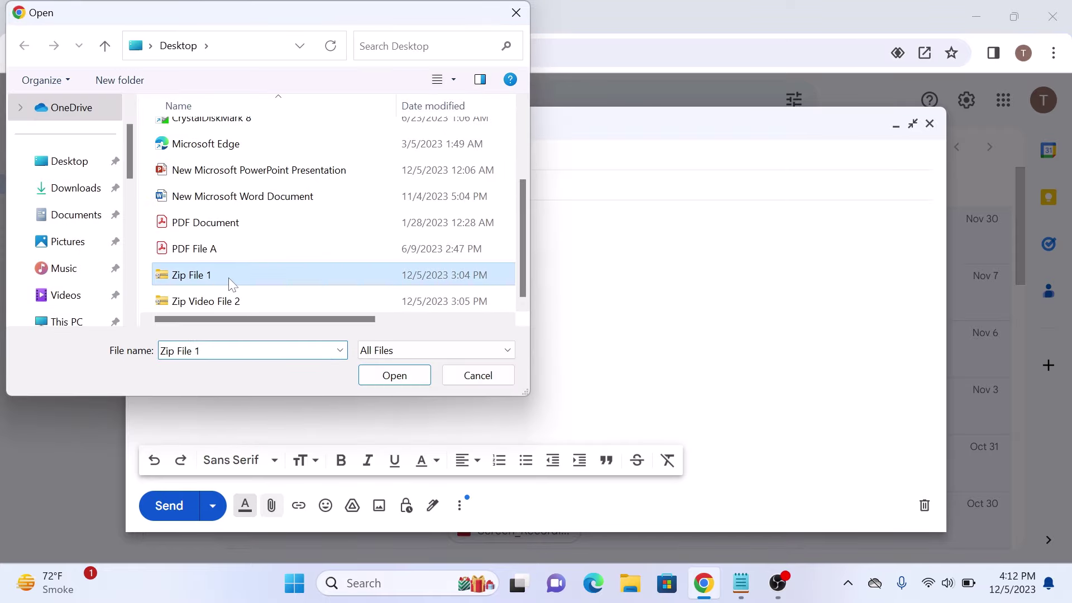
{"action": "left_click", "coordinate": [395, 375]}
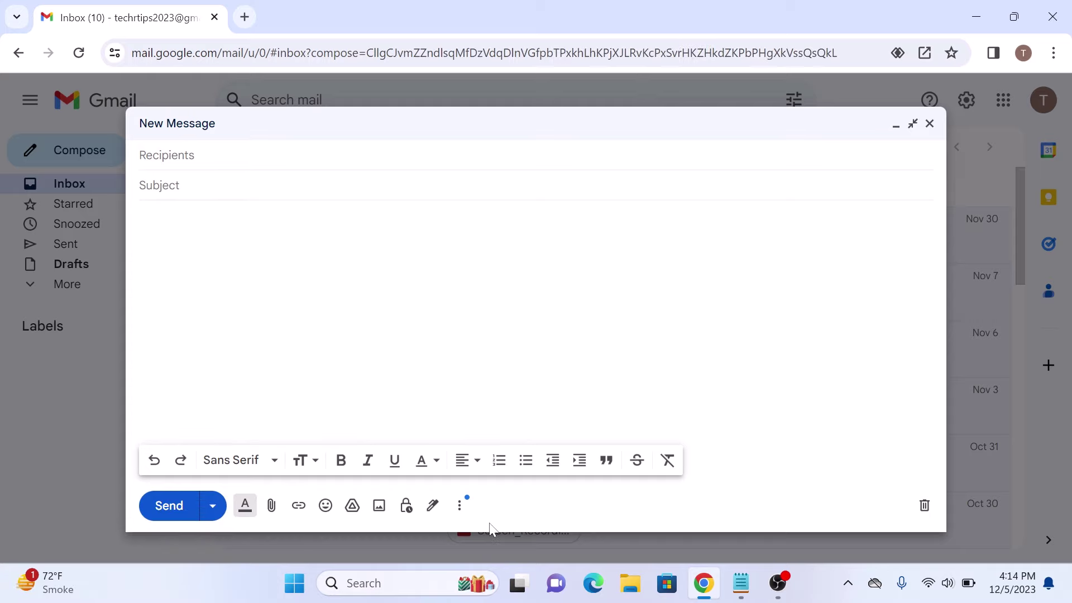
{"action": "left_click", "coordinate": [271, 505]}
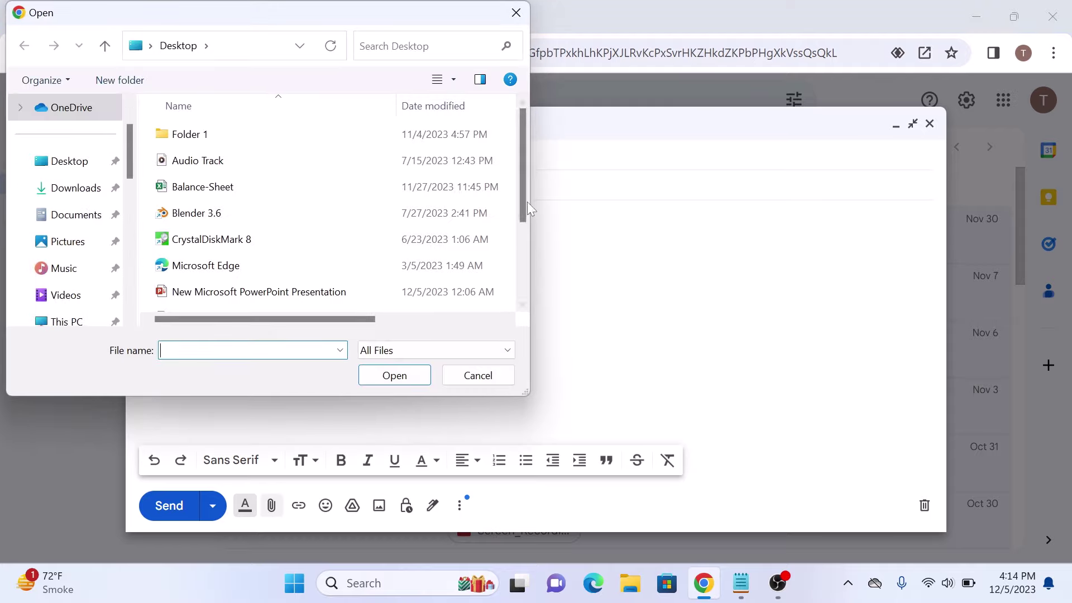
{"action": "left_click_drag", "start_coordinate": [520, 194], "coordinate": [525, 260]}
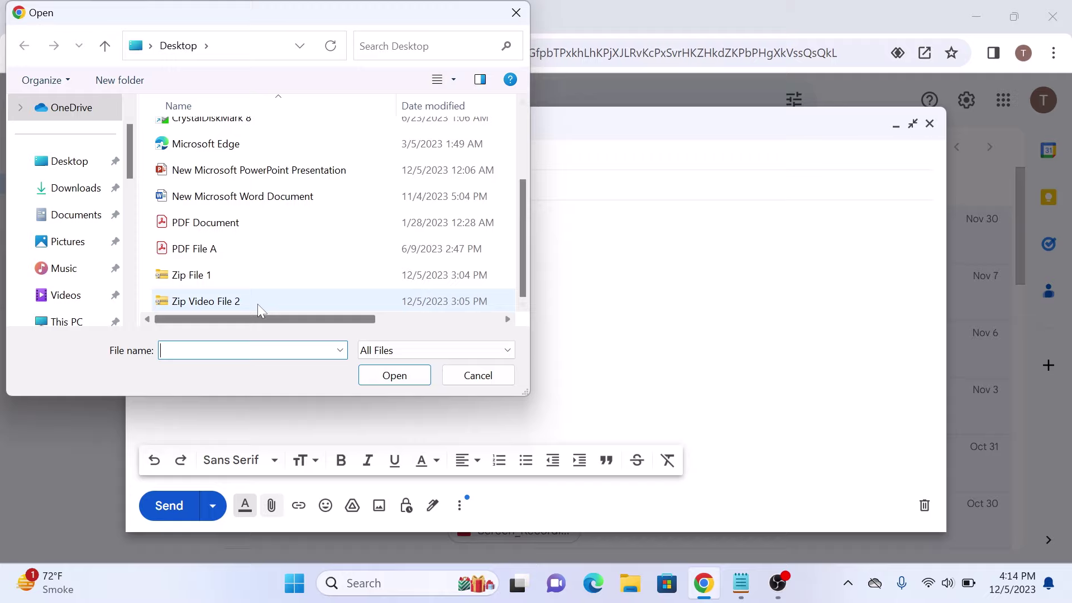
{"action": "left_click", "coordinate": [258, 302]}
{"action": "left_click", "coordinate": [395, 375]}
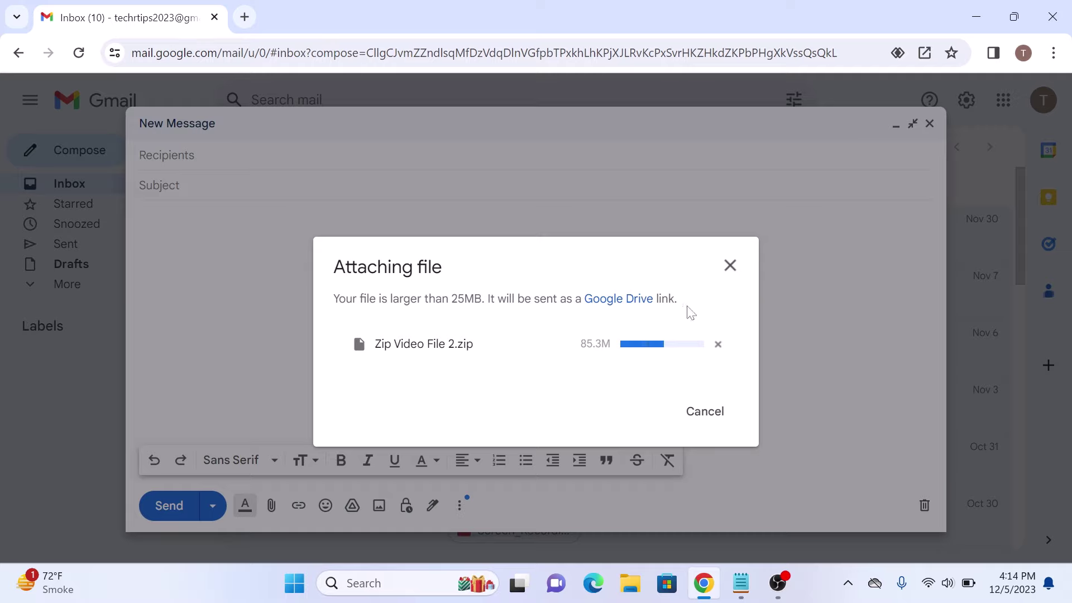
{"action": "left_click", "coordinate": [704, 412]}
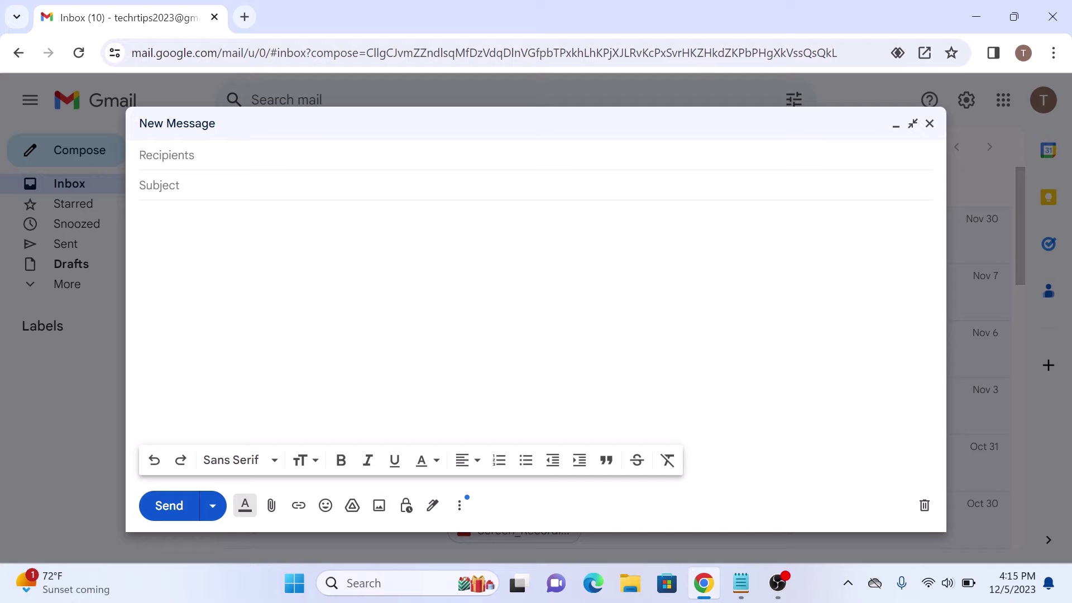
Open the Google Drive inserter's Upload tab and the device file picker.
{"action": "left_click", "coordinate": [352, 506]}
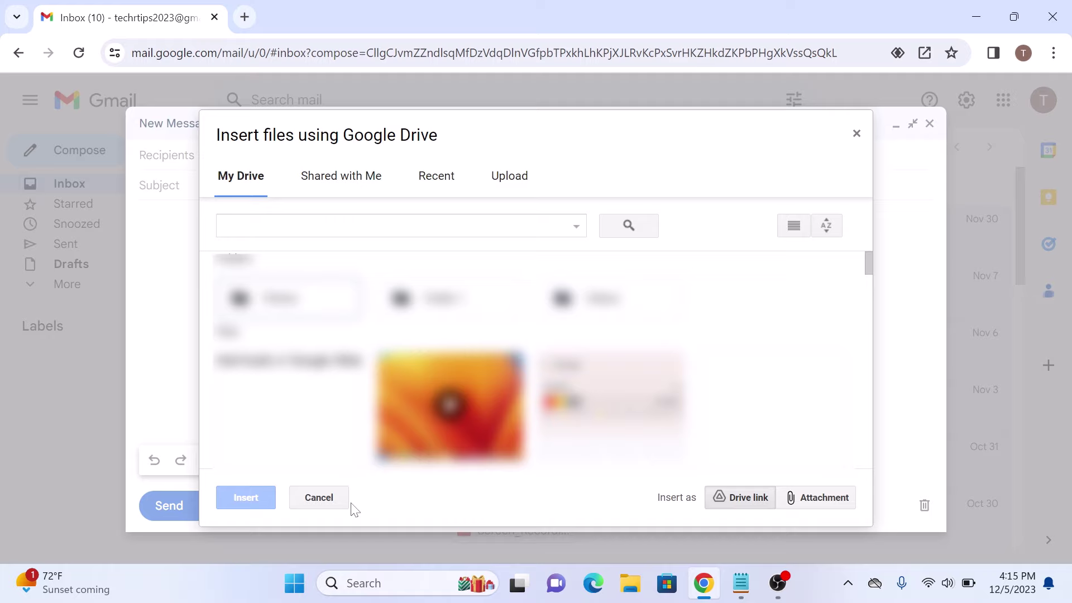
{"action": "left_click", "coordinate": [509, 175]}
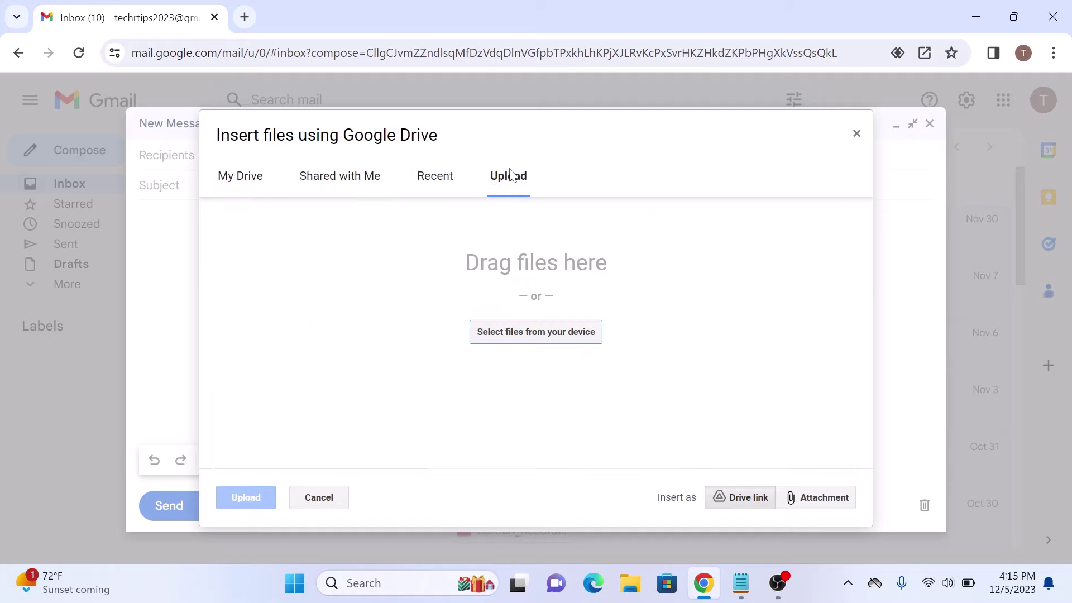
{"action": "left_click", "coordinate": [545, 332]}
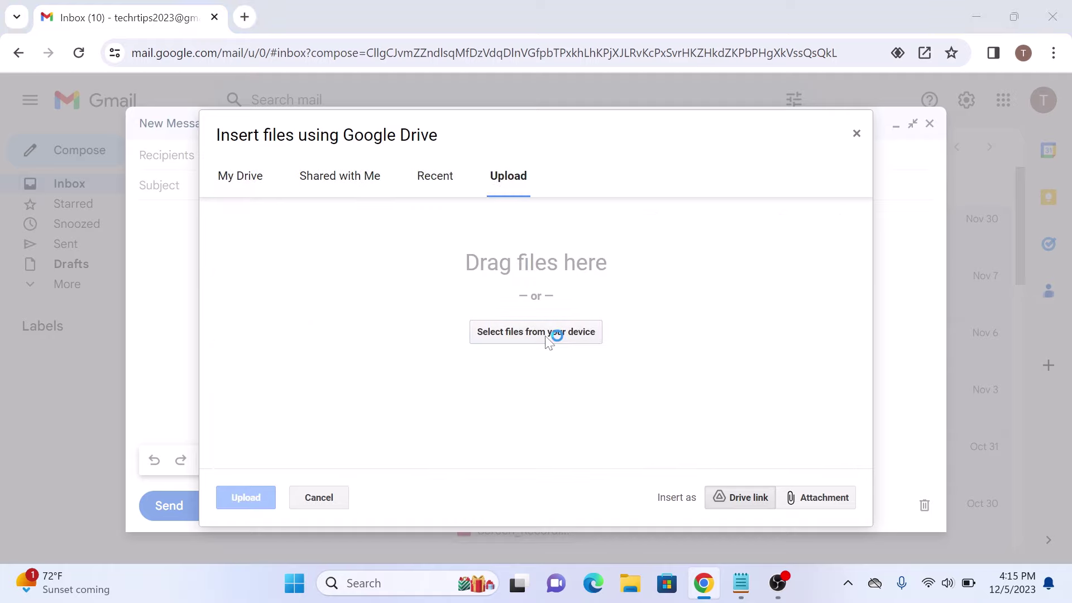
{"action": "scroll", "coordinate": [248, 252], "scroll_direction": "down", "scroll_amount": 3}
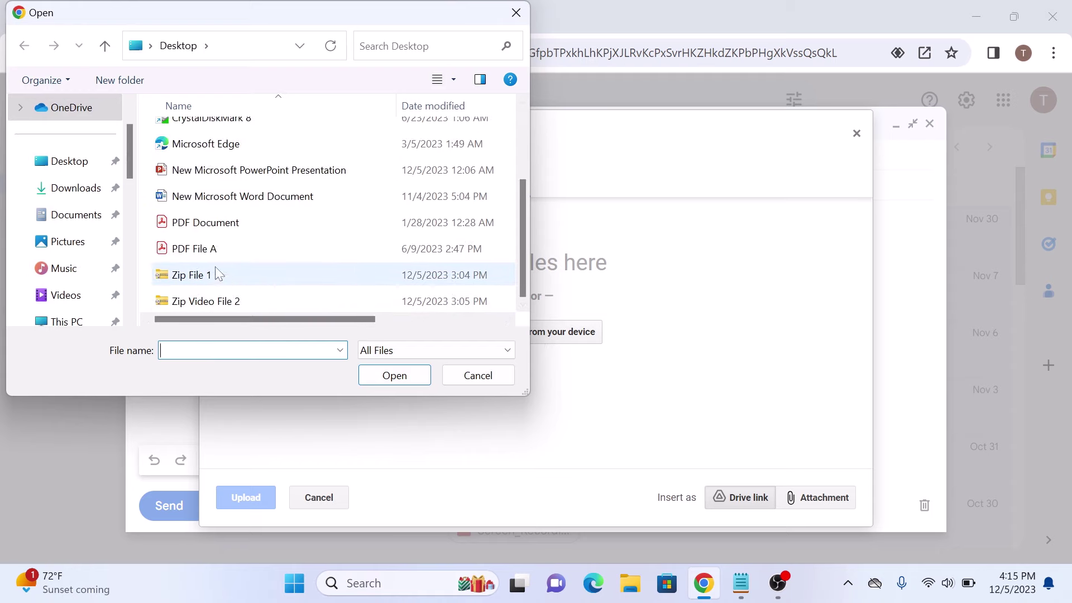
Upload Zip File 1.zip to Drive for insertion as a Drive link.
{"action": "left_click", "coordinate": [193, 275]}
{"action": "left_click", "coordinate": [395, 375]}
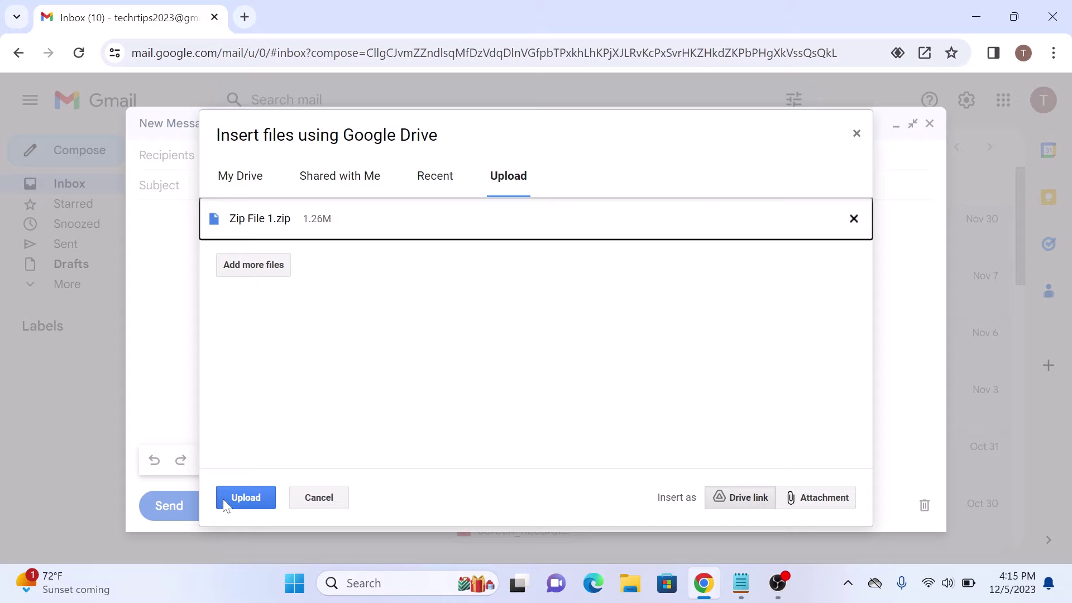
{"action": "left_click", "coordinate": [246, 498]}
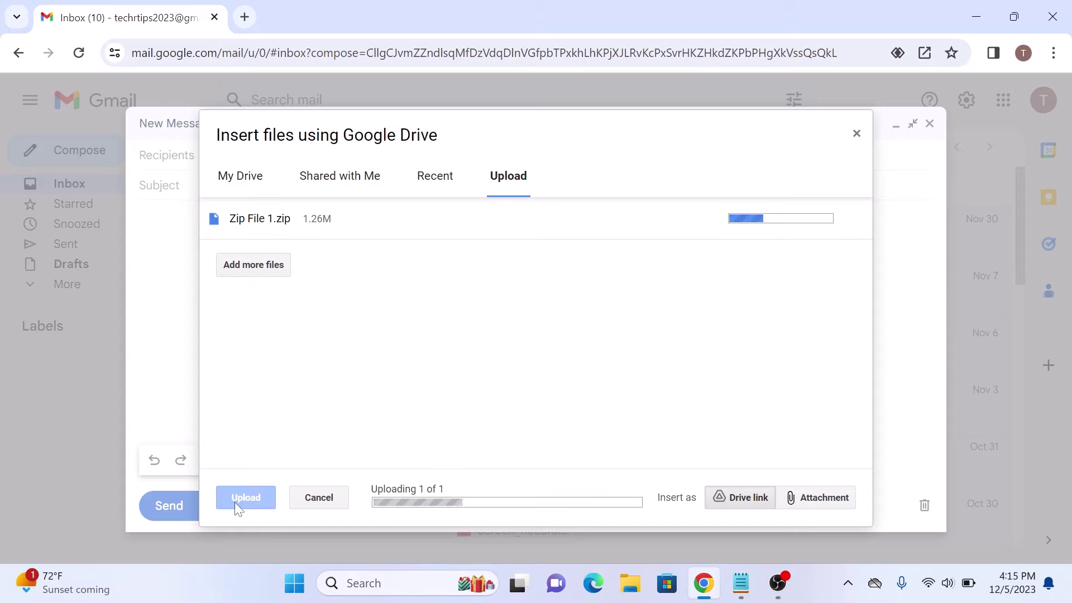